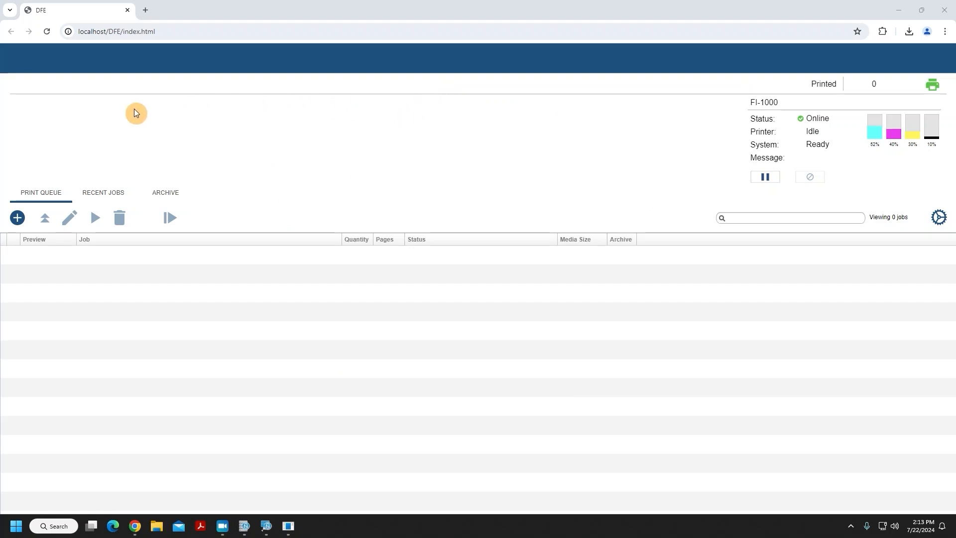
# Add a new print job from the file '#10 Envelope - Aloha small.pdf' in Downloads.
pyautogui.click(18, 222)
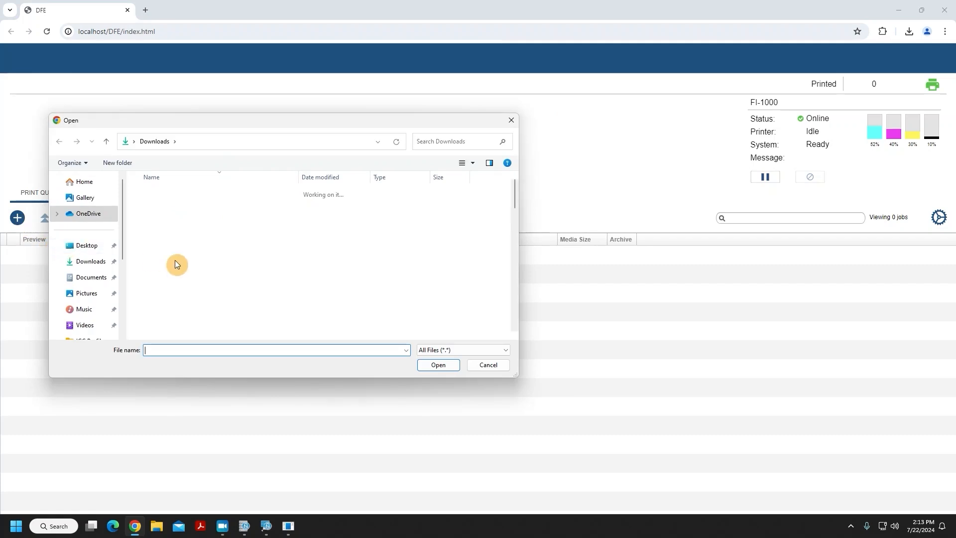
pyautogui.moveTo(266, 125); pyautogui.dragTo(484, 130)
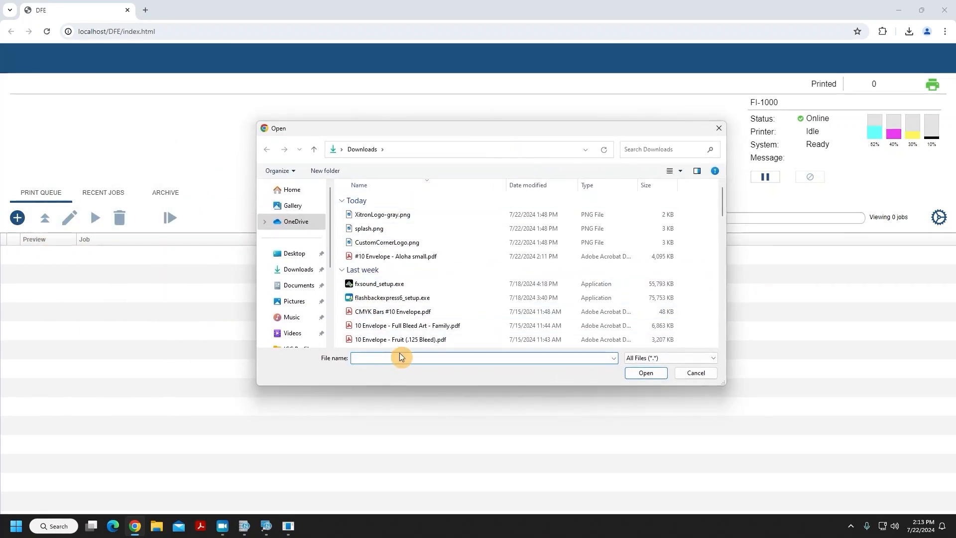
pyautogui.click(418, 257)
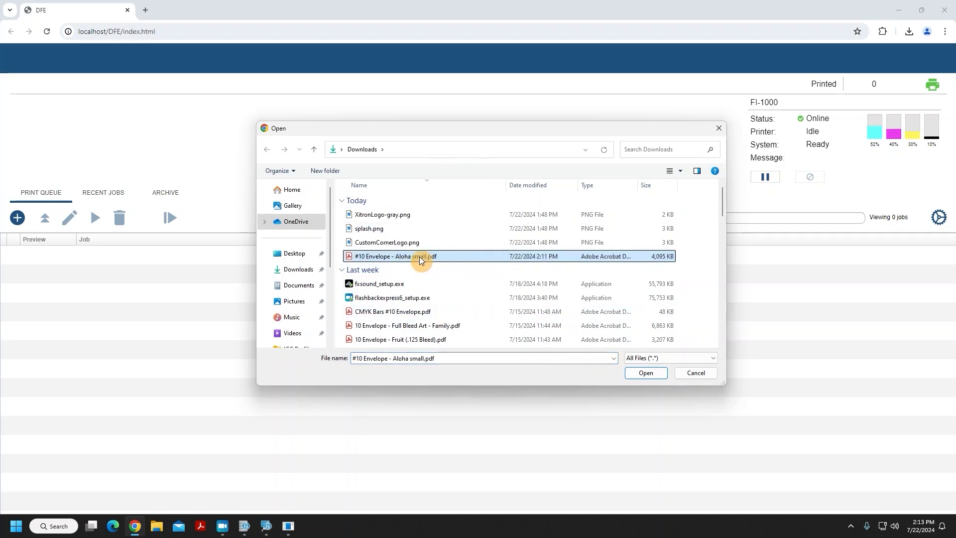
pyautogui.doubleClick(466, 256)
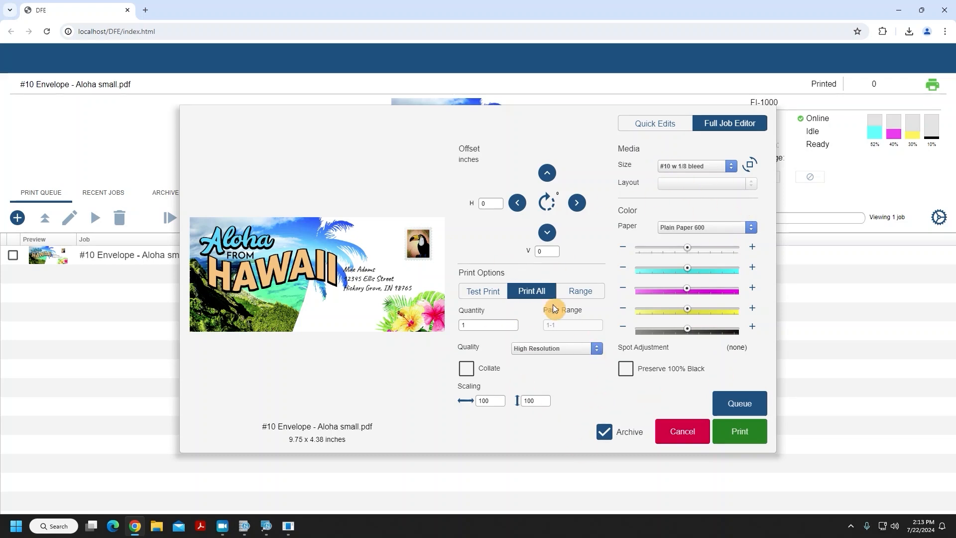
# Set the job's media size to Original.
pyautogui.click(732, 166)
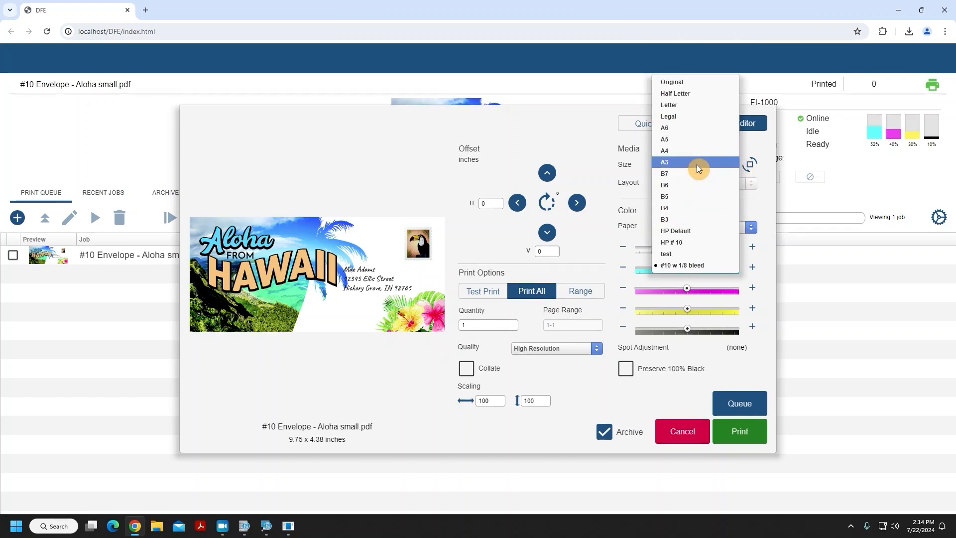
pyautogui.click(689, 81)
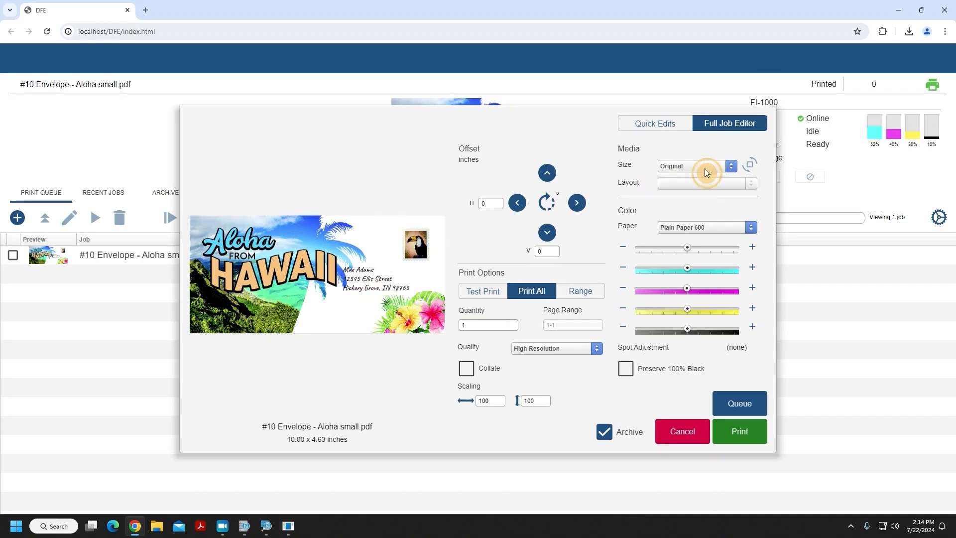
# Switch the media size to Half Letter to preview it, then back to Original.
pyautogui.click(707, 170)
pyautogui.click(690, 175)
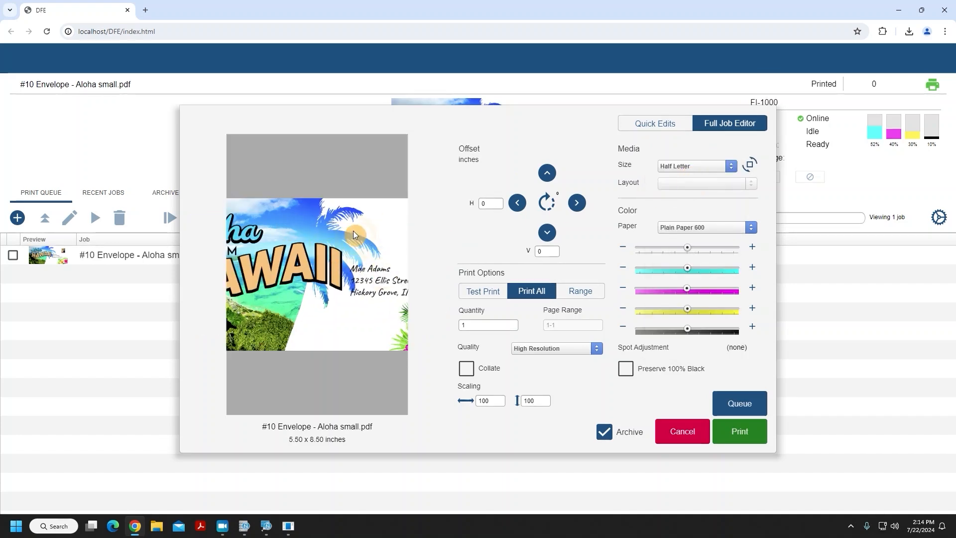
pyautogui.click(655, 169)
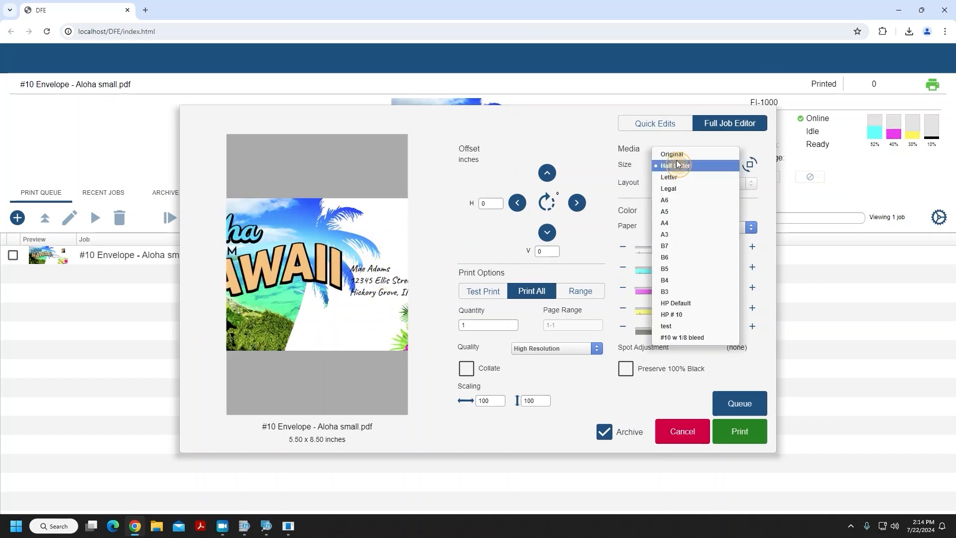
pyautogui.click(710, 156)
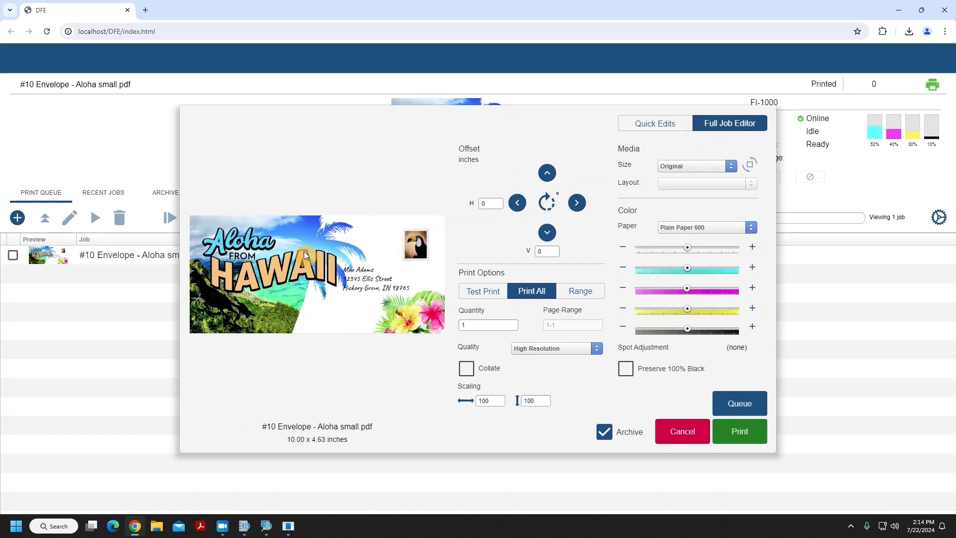
pyautogui.click(717, 171)
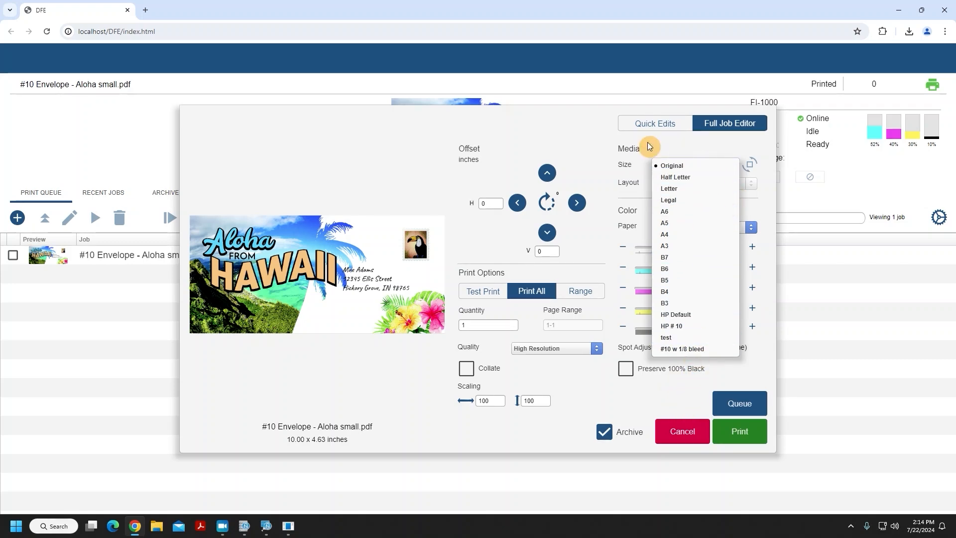
pyautogui.click(662, 147)
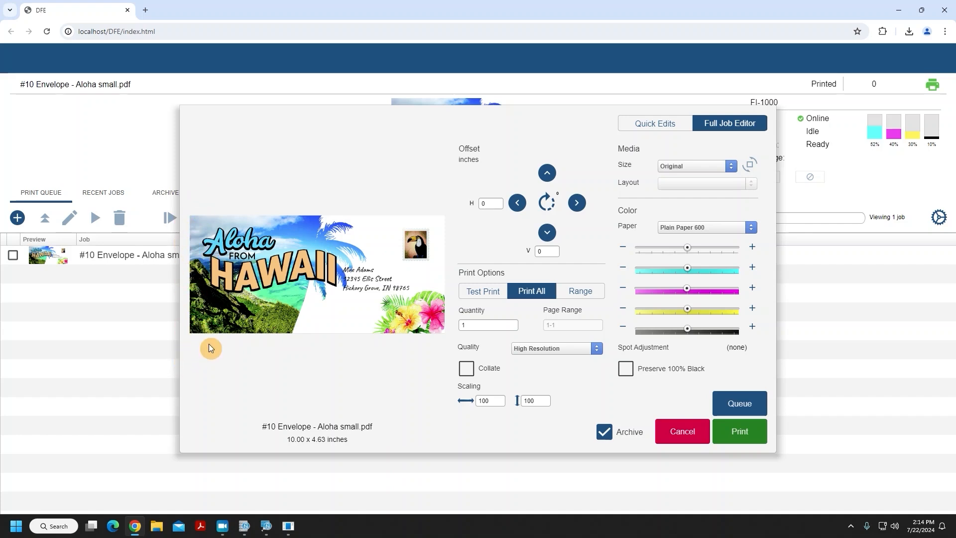
# Rotate the job's image to 270 degrees.
pyautogui.click(548, 202)
pyautogui.click(549, 202)
pyautogui.click(549, 202)
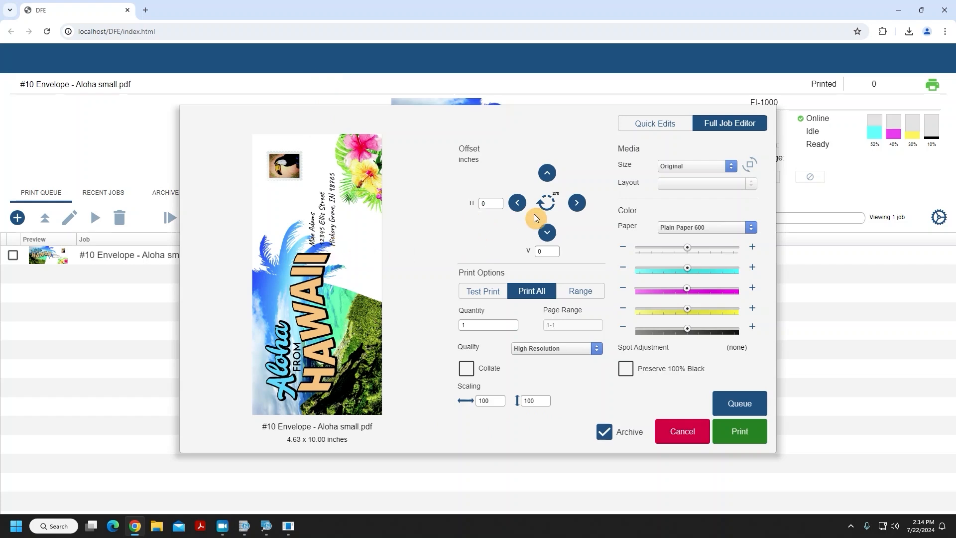
# Nudge the image offset left, right, up and down with the offset arrows.
pyautogui.click(518, 204)
pyautogui.click(518, 204)
pyautogui.click(577, 203)
pyautogui.click(577, 203)
pyautogui.click(546, 174)
pyautogui.click(549, 235)
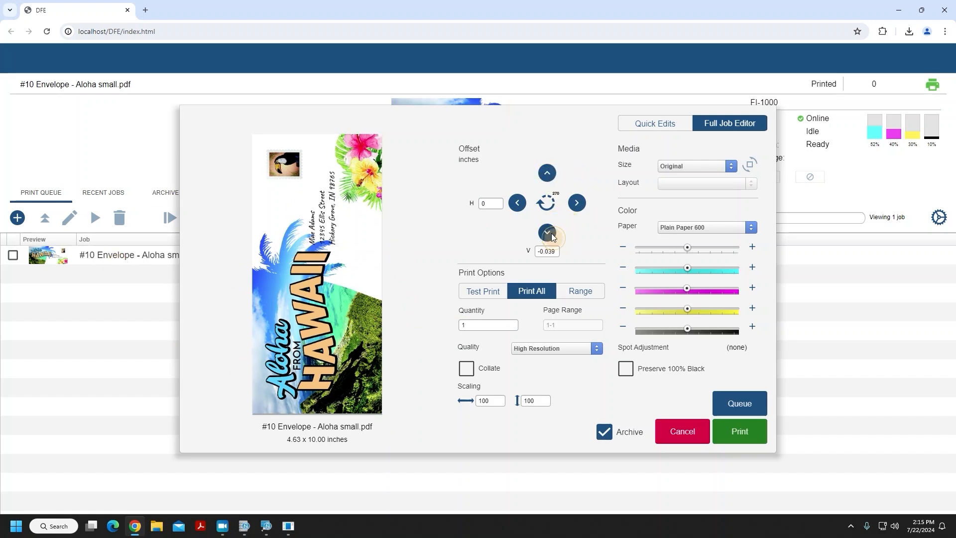
# Set the horizontal offset to 0.125 inches.
pyautogui.click(492, 204)
pyautogui.moveTo(494, 204); pyautogui.dragTo(430, 199)
pyautogui.write('.125')
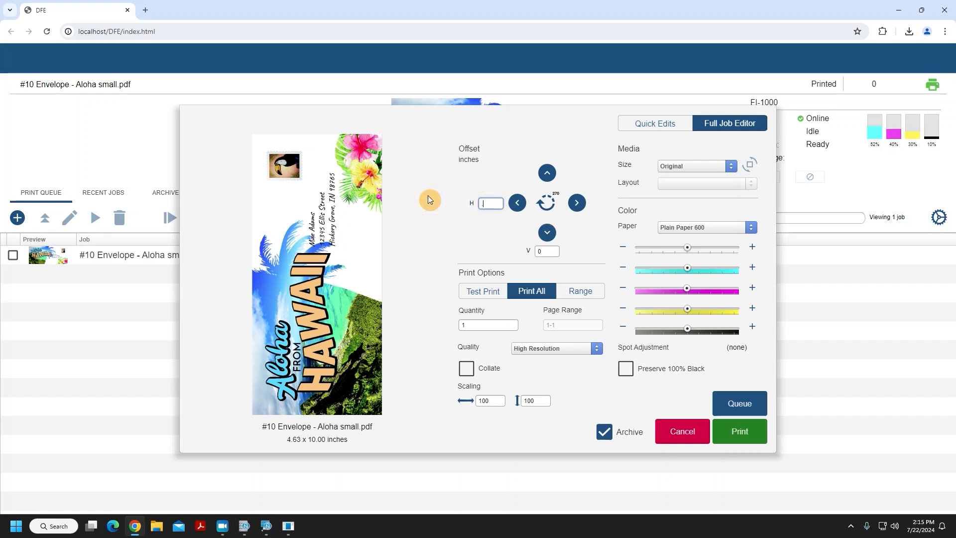
pyautogui.press('Tab')
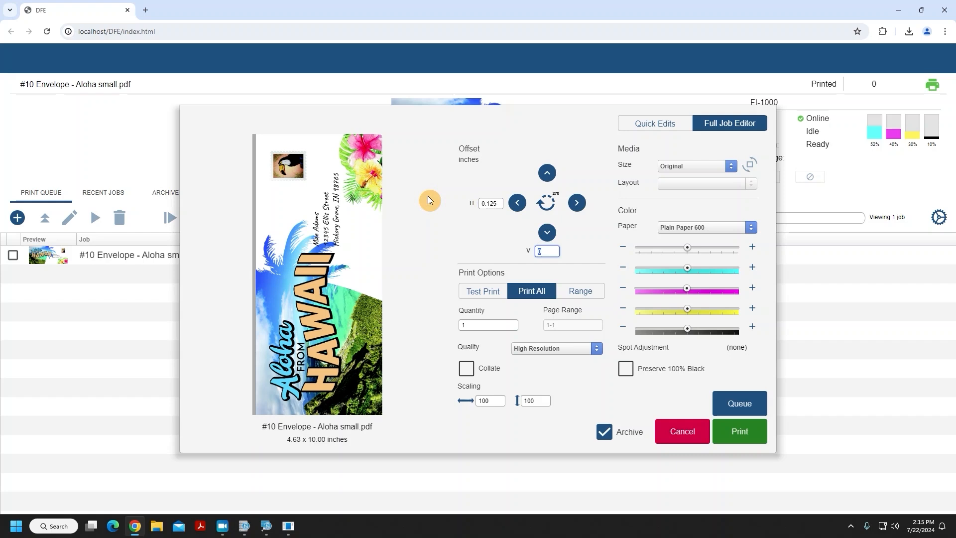
# Reset the horizontal offset to 0.
pyautogui.click(514, 204)
pyautogui.click(514, 203)
pyautogui.click(514, 204)
pyautogui.click(514, 204)
pyautogui.doubleClick(491, 203)
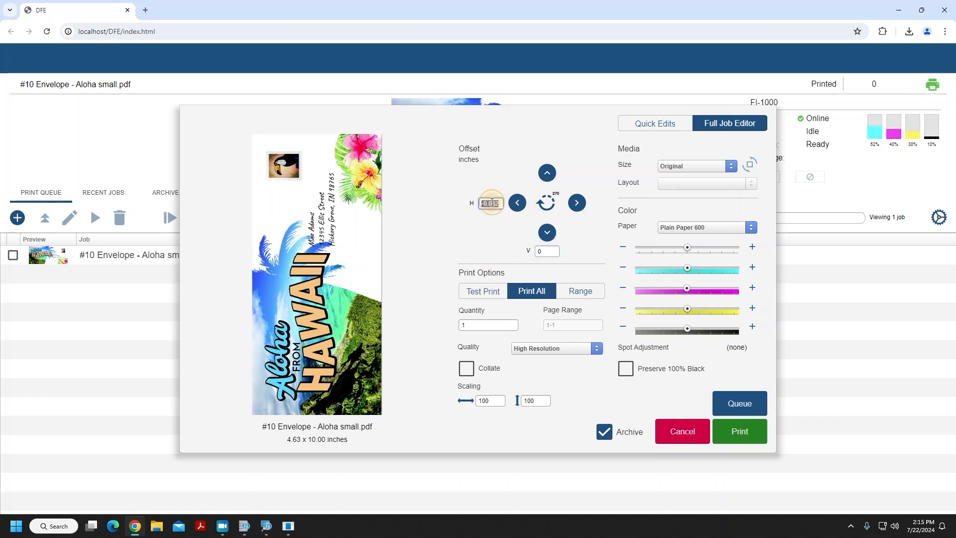
pyautogui.write('0')
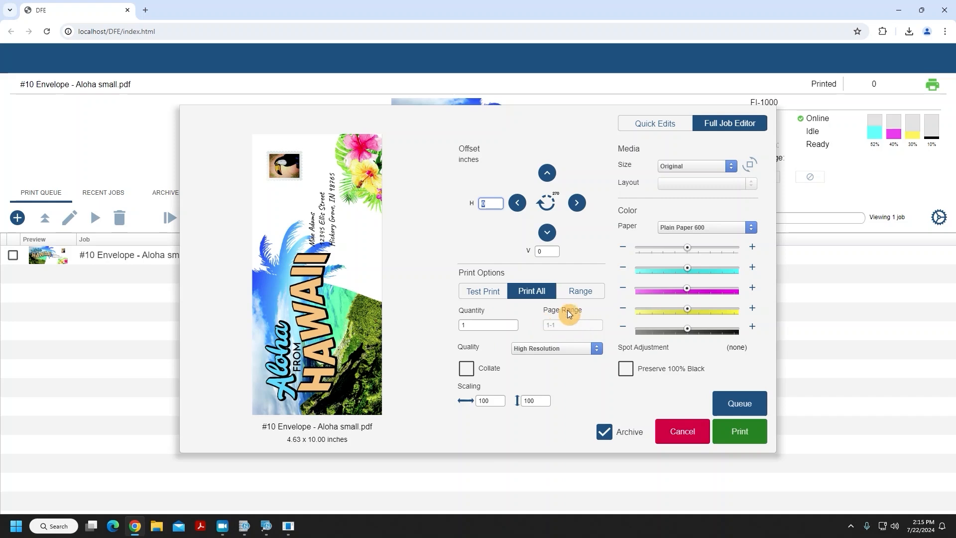
# Switch the print option to Range, then back to Print All.
pyautogui.click(591, 296)
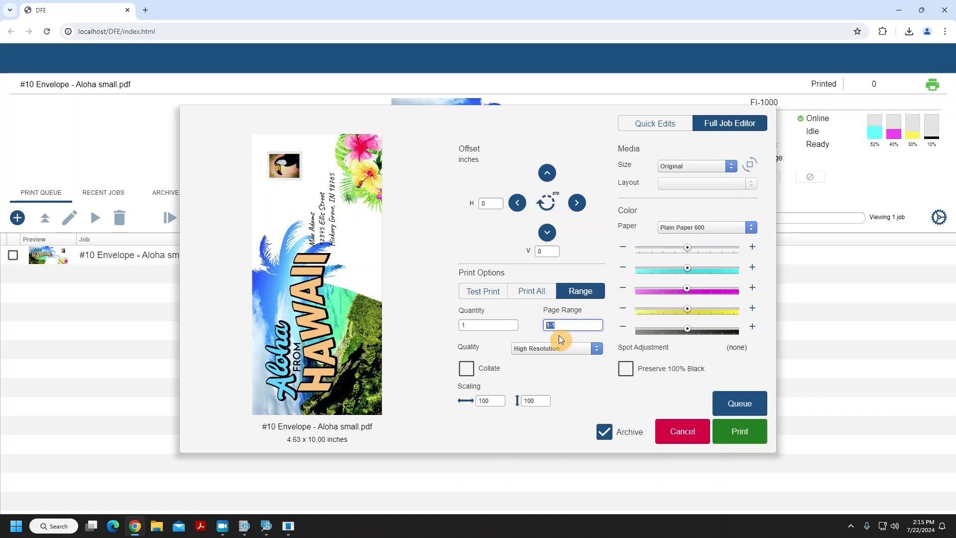
pyautogui.click(546, 323)
pyautogui.click(541, 292)
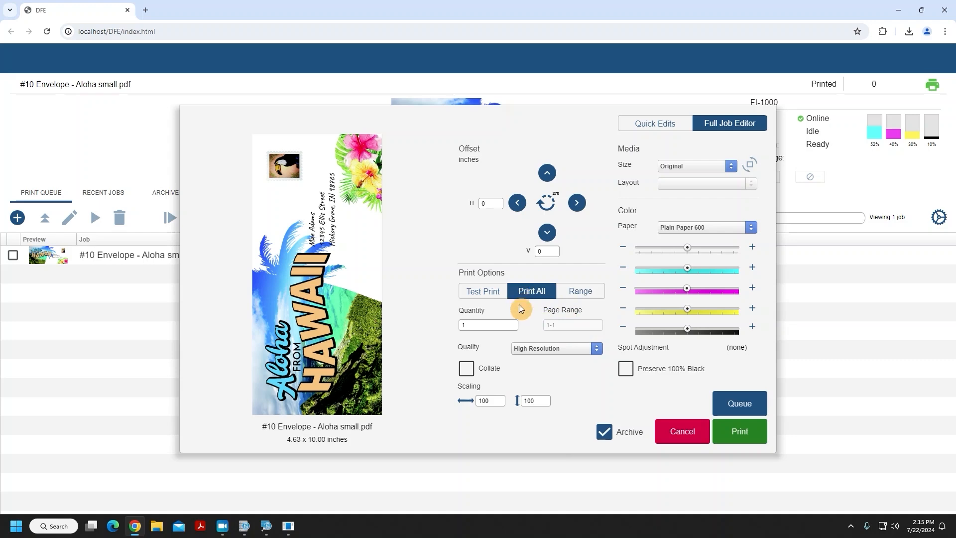
pyautogui.click(472, 324)
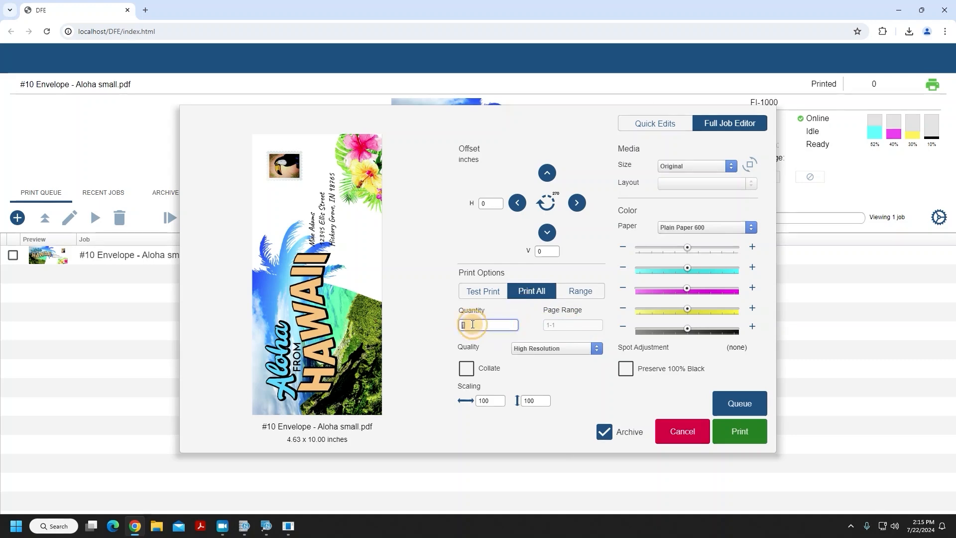
# Set the print quality to Production and the paper to Plain Paper 300.
pyautogui.click(597, 349)
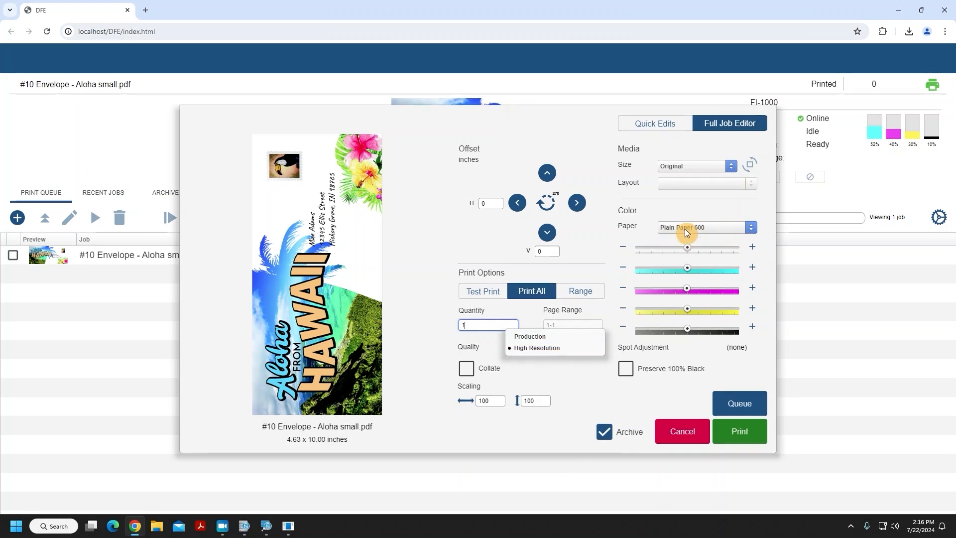
pyautogui.click(555, 338)
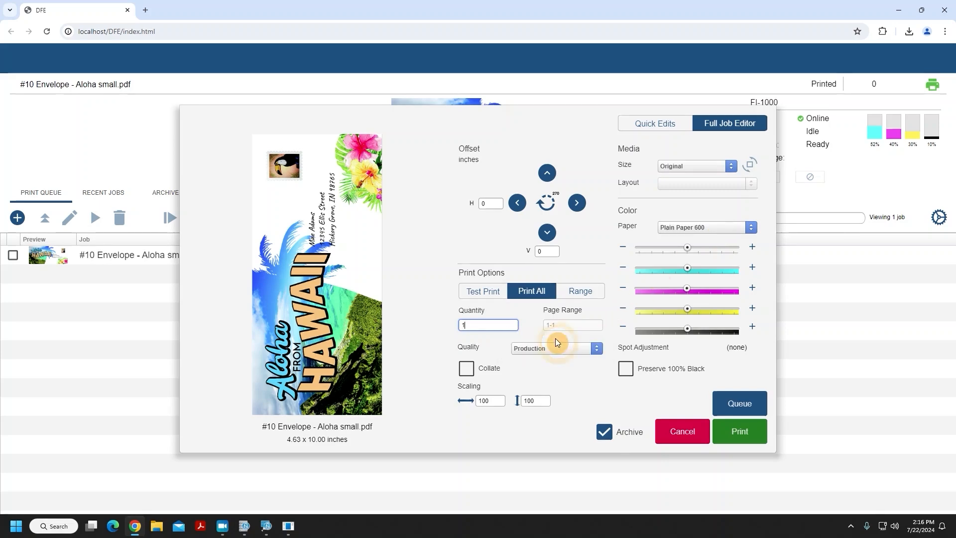
pyautogui.click(730, 229)
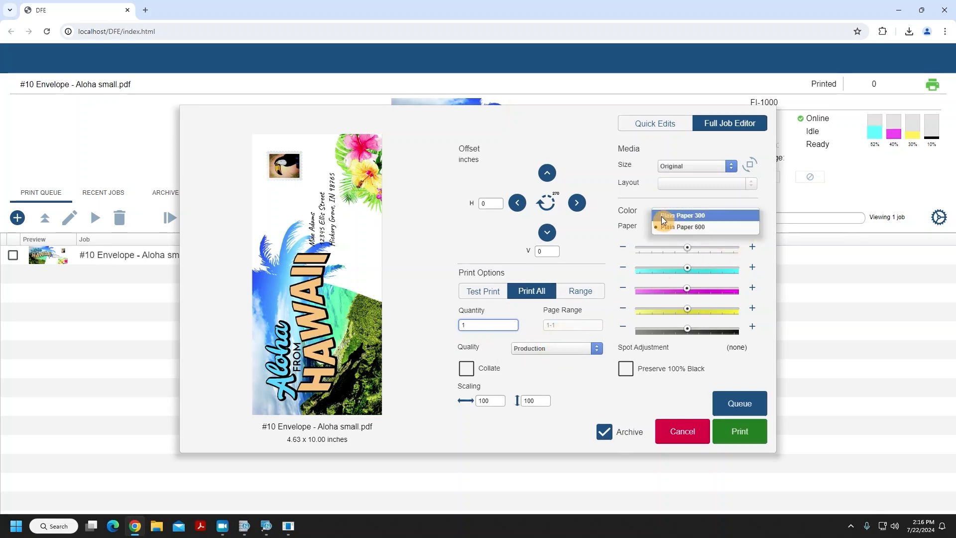
pyautogui.click(724, 213)
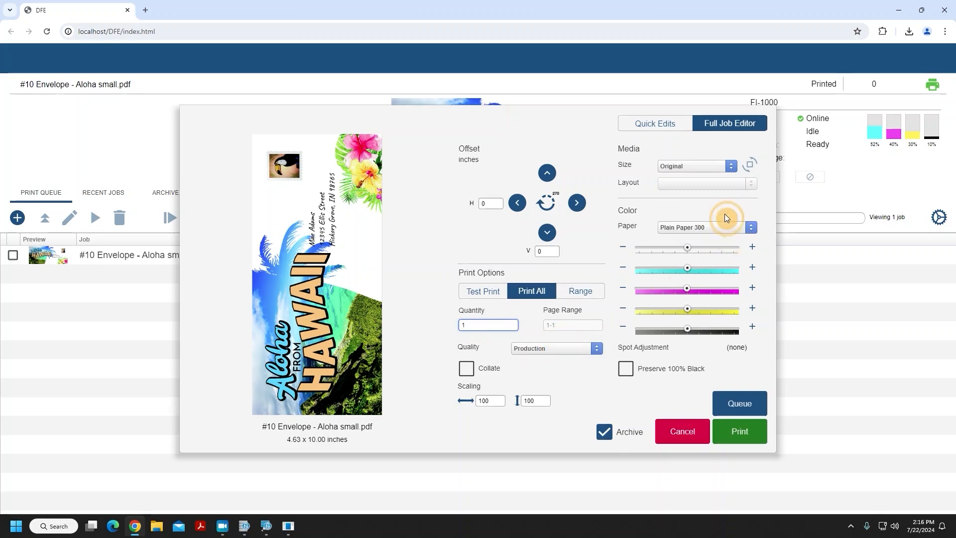
# Set the print quality to High Resolution and the paper to Plain Paper 600.
pyautogui.click(535, 350)
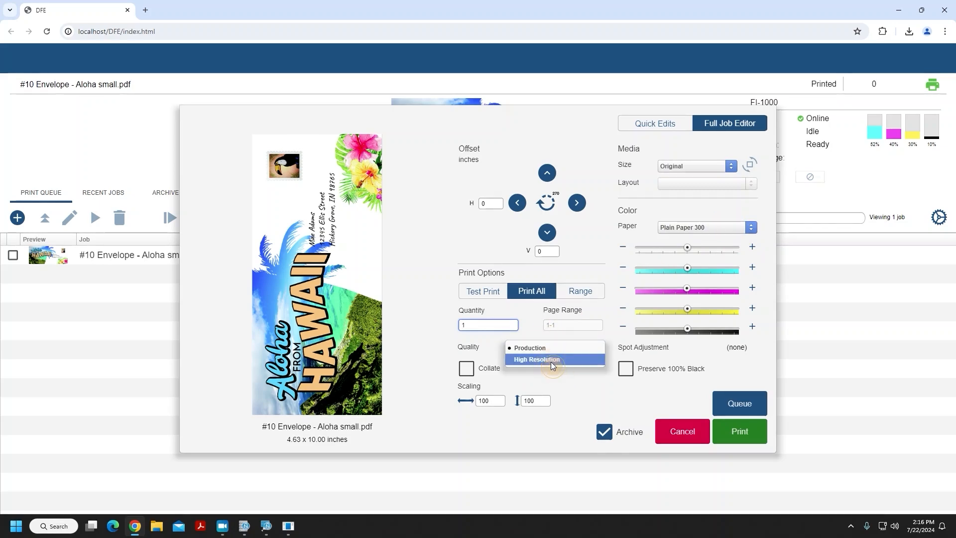
pyautogui.click(550, 361)
pyautogui.click(691, 227)
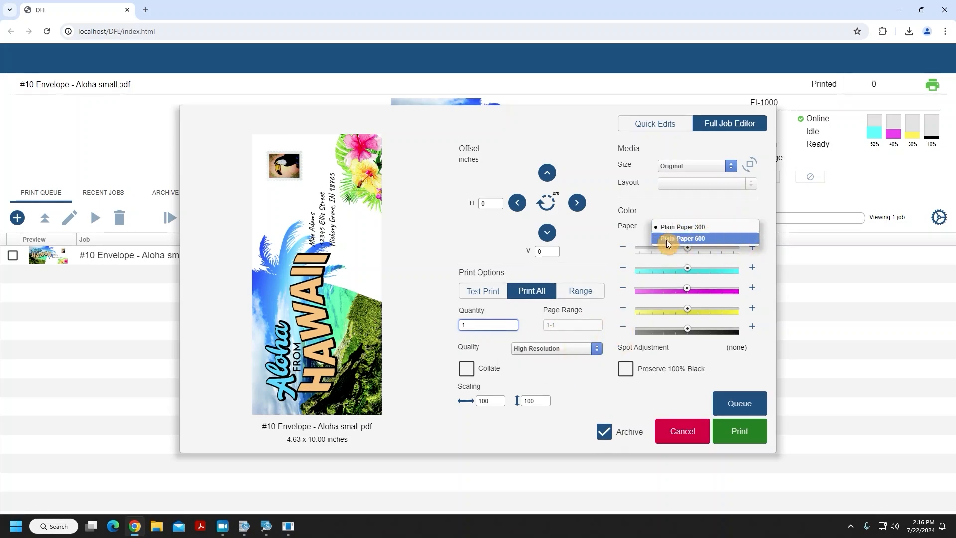
pyautogui.click(725, 240)
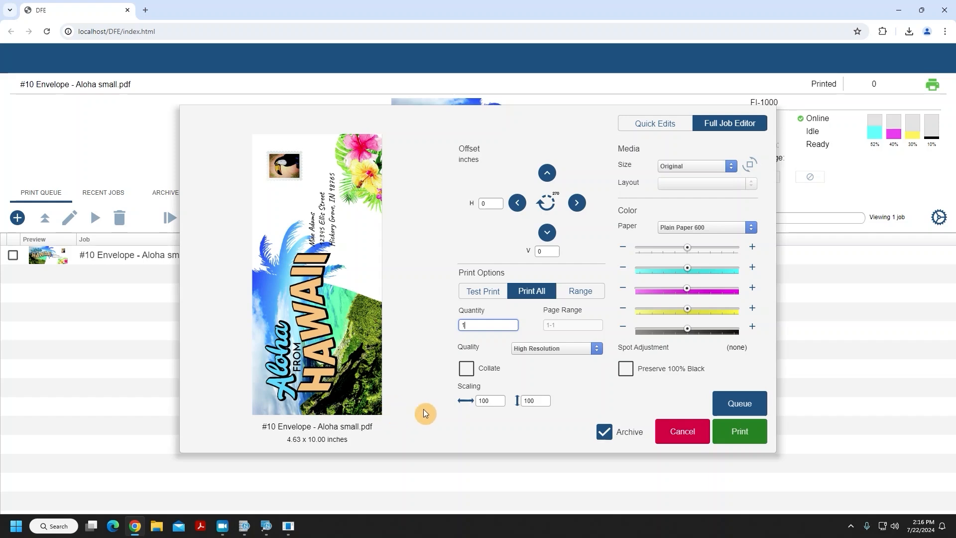
# Set both horizontal and vertical scaling to 102.
pyautogui.doubleClick(492, 400)
pyautogui.write('102')
pyautogui.doubleClick(531, 400)
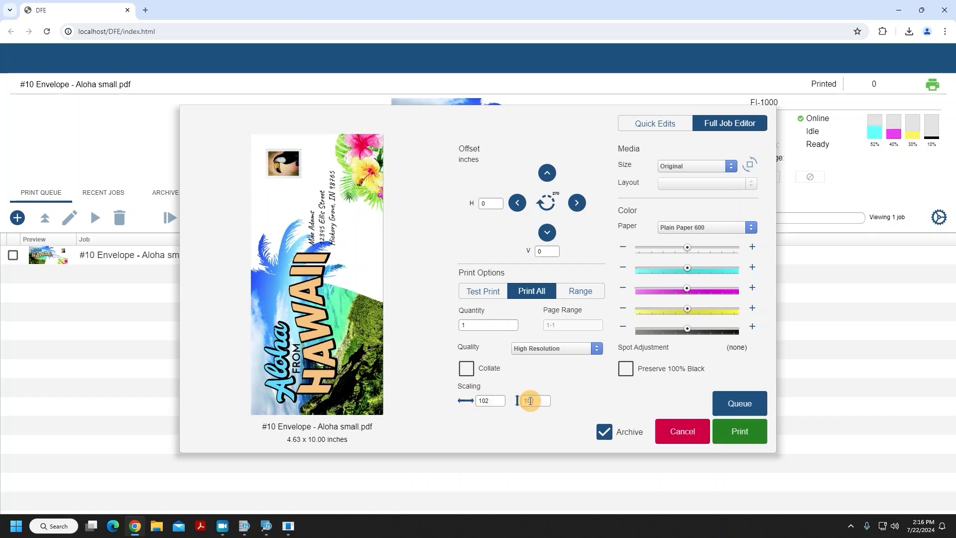
pyautogui.write('102')
# Reset both scaling values to 100.
pyautogui.click(495, 401)
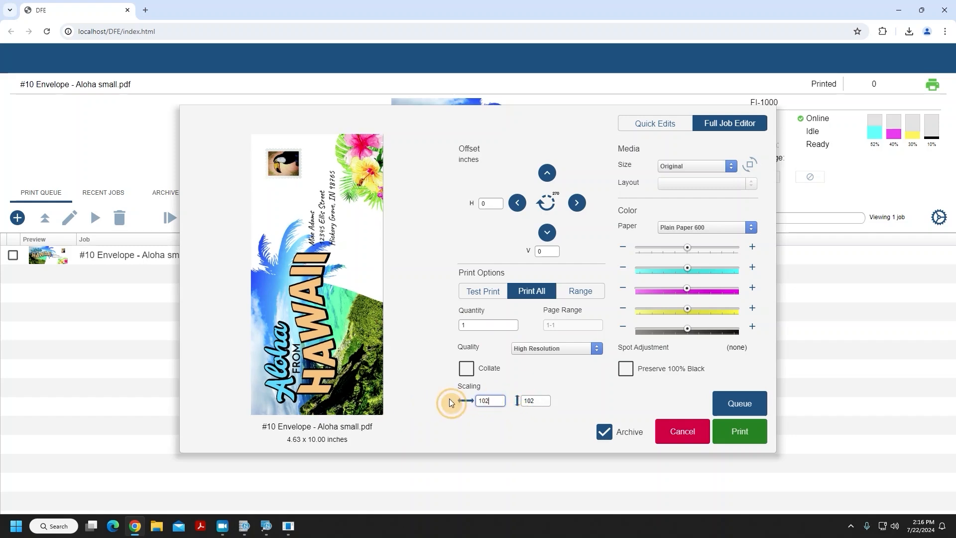
pyautogui.click(487, 401)
pyautogui.press('BackSpace')
pyautogui.press('BackSpace')
pyautogui.press('BackSpace')
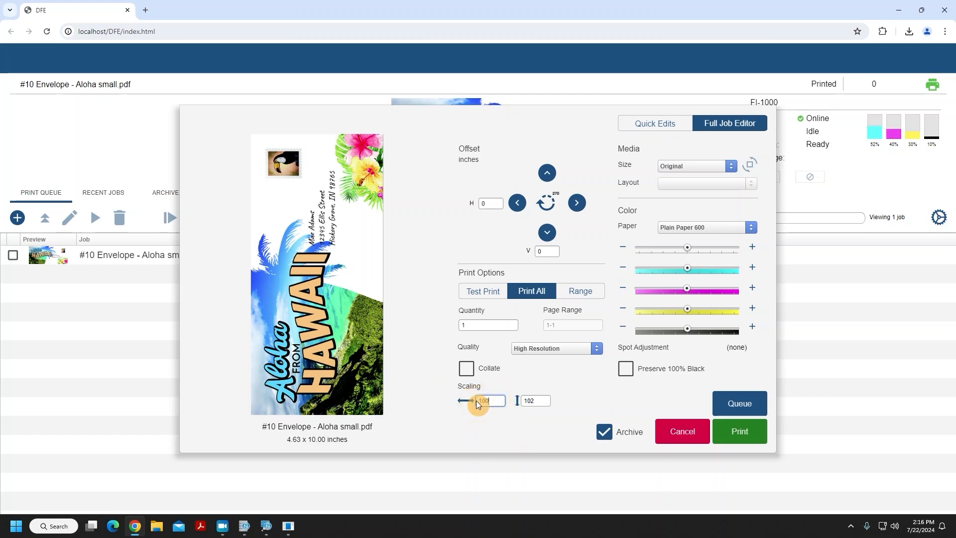
pyautogui.press('Tab')
pyautogui.write('1')
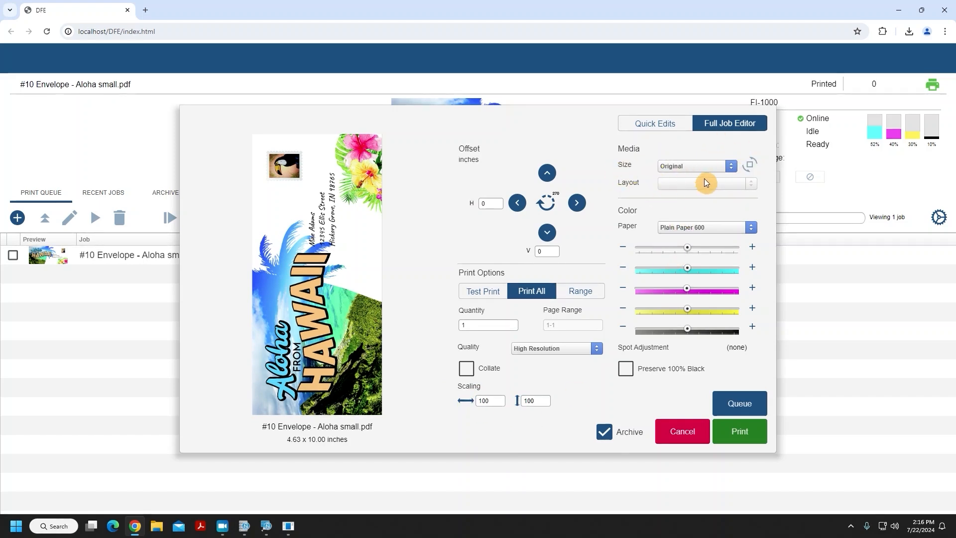
pyautogui.click(714, 169)
pyautogui.click(723, 200)
pyautogui.moveTo(687, 248); pyautogui.dragTo(649, 248)
# Switch between the Quick Edits and Full Job Editor views to compare them.
pyautogui.click(673, 124)
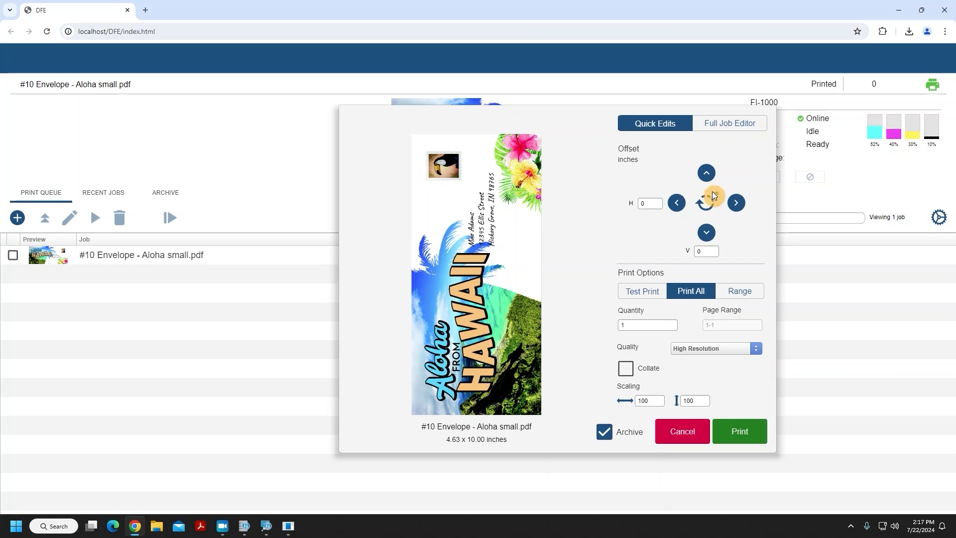
pyautogui.click(740, 126)
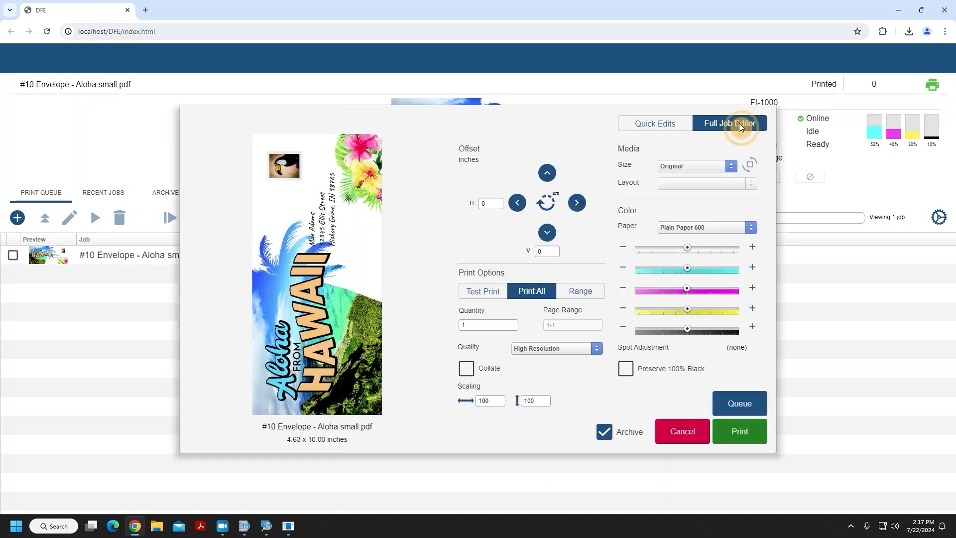
pyautogui.click(668, 124)
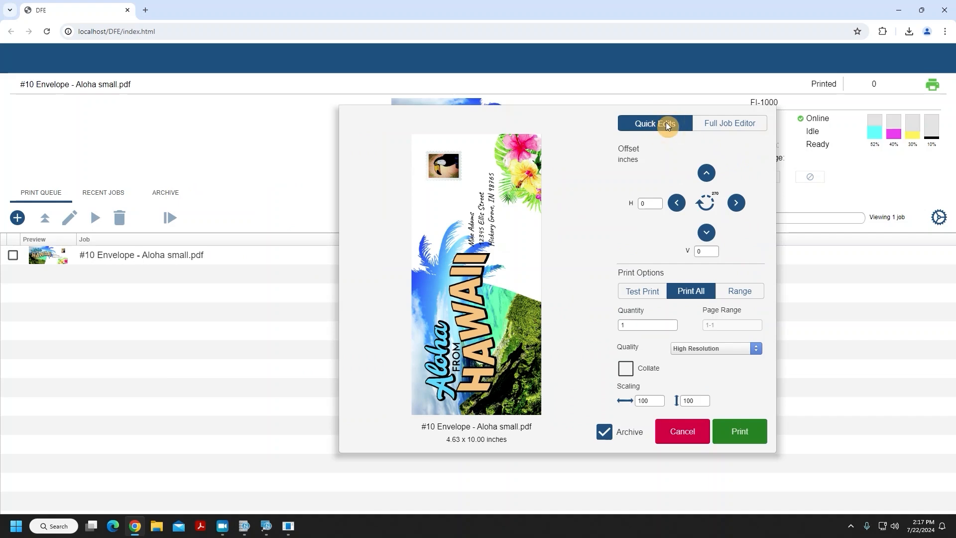
pyautogui.click(713, 123)
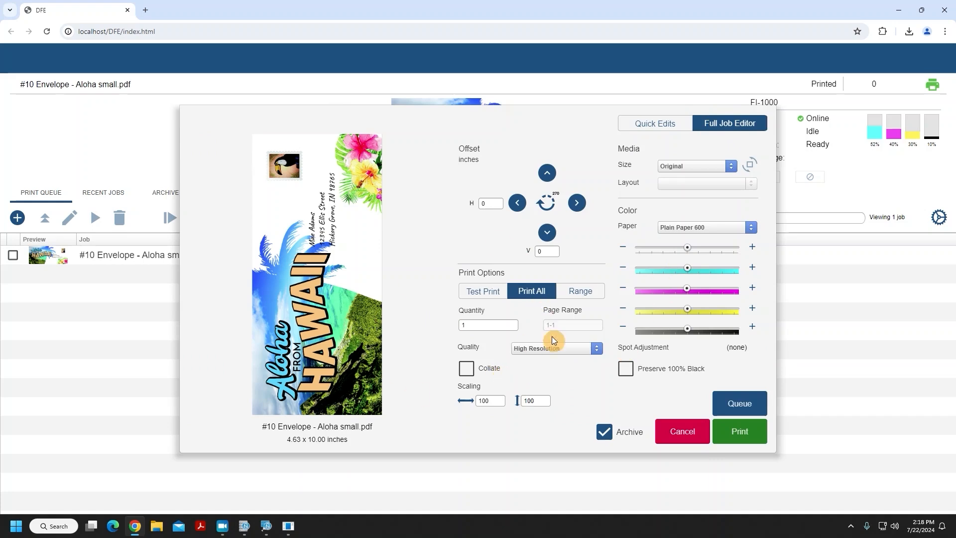
# Queue the print job and reopen it in the job editor.
pyautogui.click(730, 410)
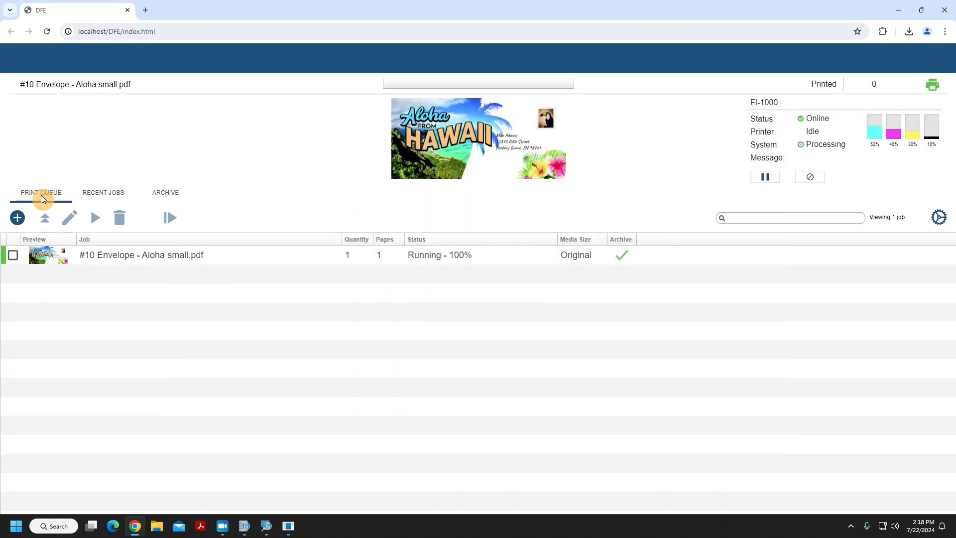
pyautogui.doubleClick(99, 257)
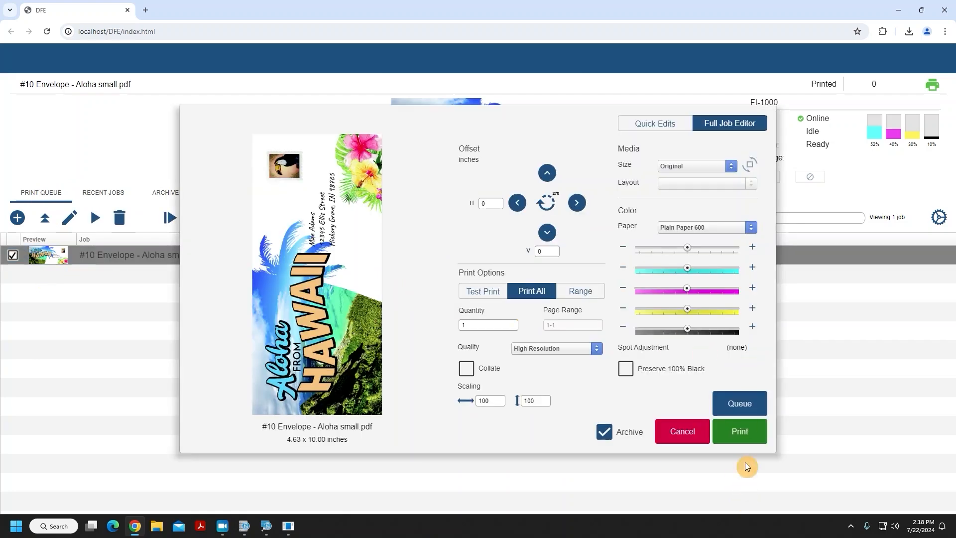